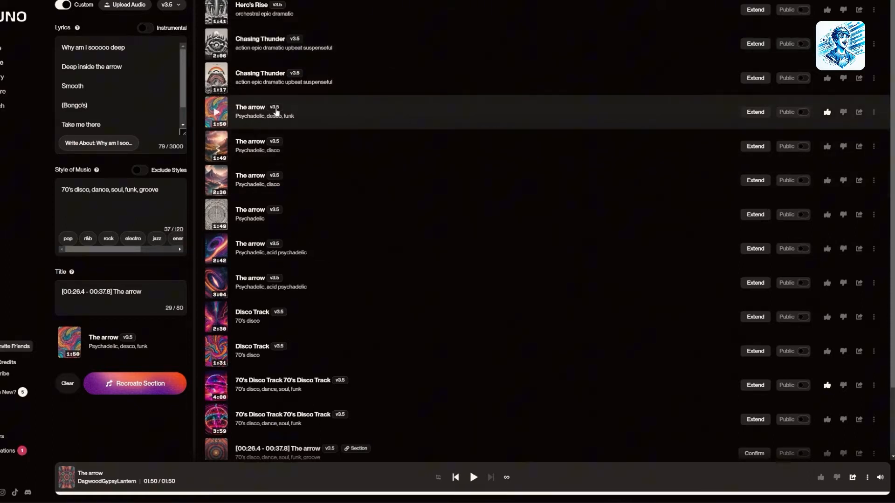
Listen to part of The arrow on its song page, then return to the library
{"action": "left_click", "coordinate": [250, 107]}
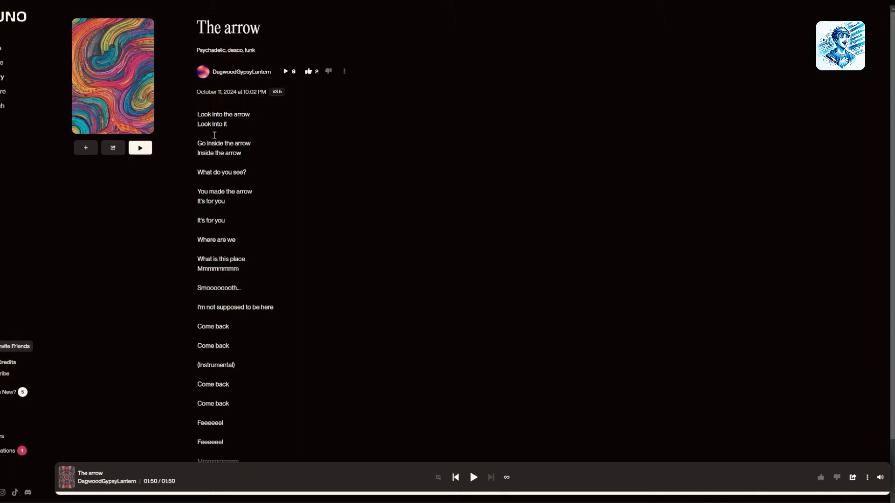
{"action": "left_click", "coordinate": [140, 148]}
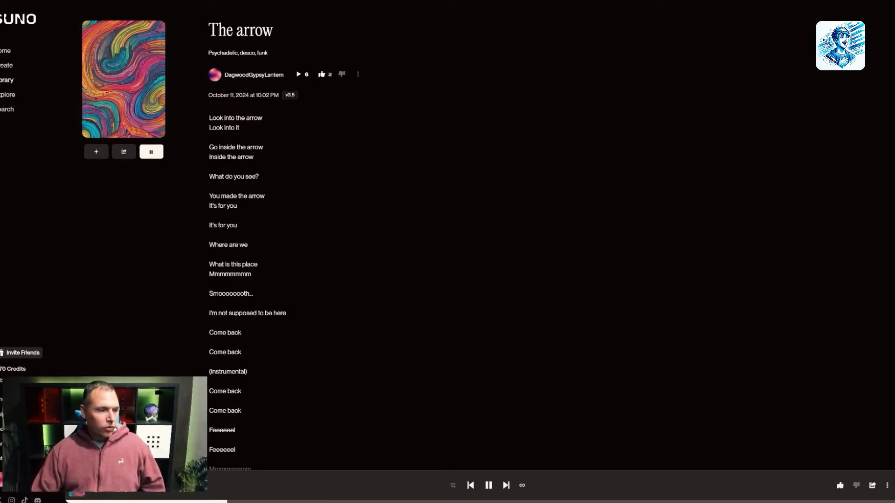
{"action": "left_click", "coordinate": [492, 487]}
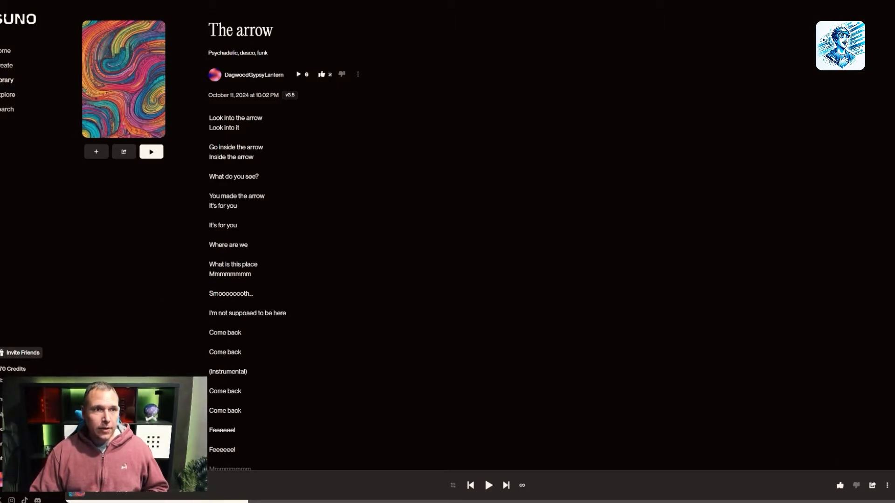
{"action": "key", "text": "alt+Left"}
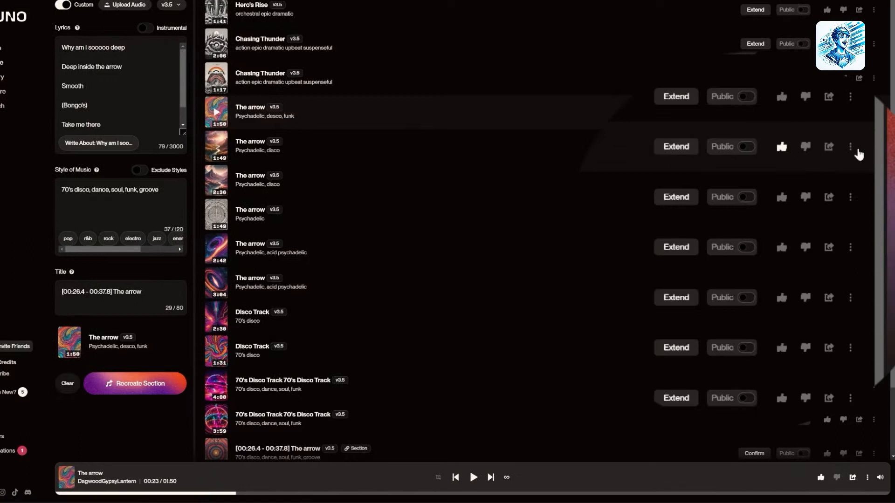
Start Replace Section for The arrow from its more-actions menu
{"action": "left_click", "coordinate": [850, 148]}
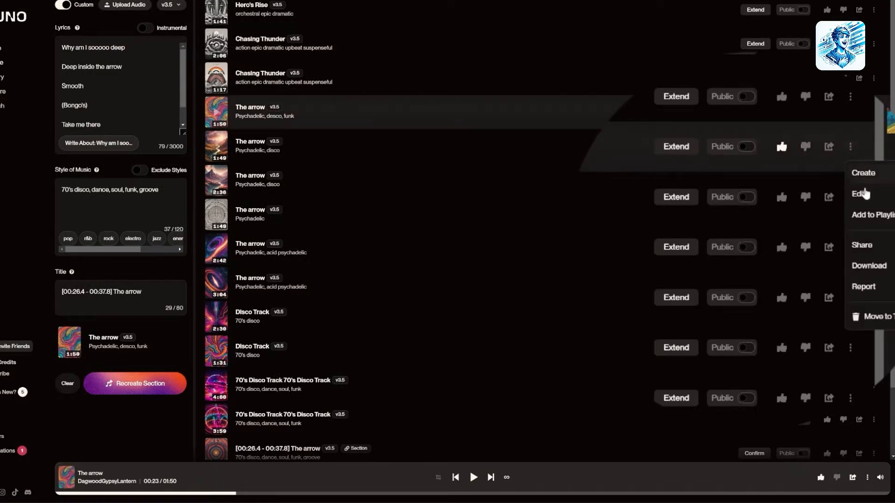
{"action": "mouse_move", "coordinate": [859, 193]}
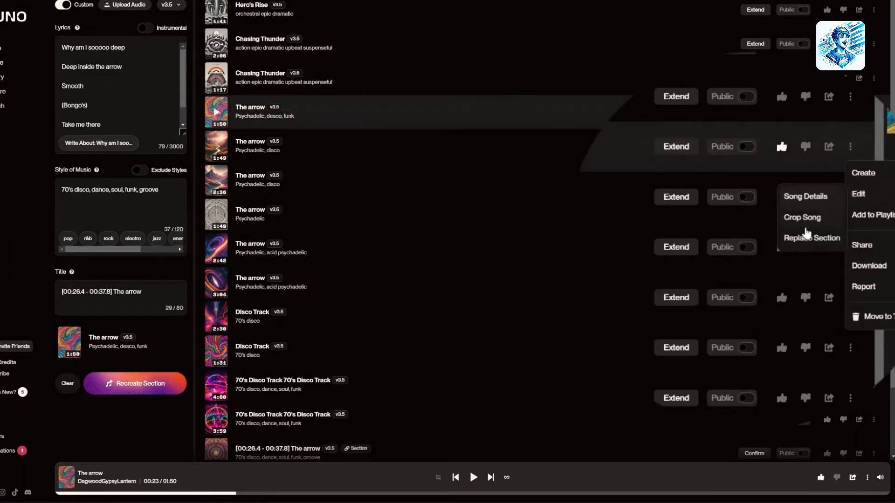
{"action": "left_click", "coordinate": [811, 241]}
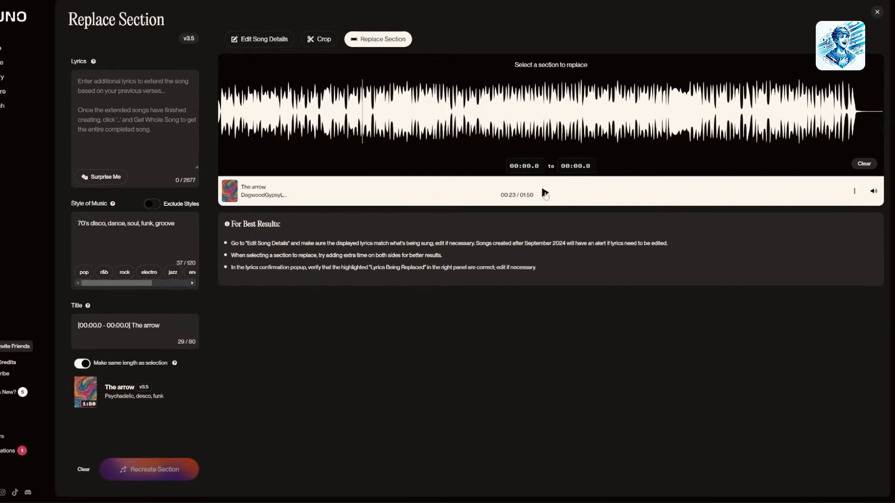
{"action": "left_click", "coordinate": [546, 194]}
{"action": "left_click", "coordinate": [465, 113]}
{"action": "left_click", "coordinate": [545, 194]}
{"action": "left_click", "coordinate": [546, 192]}
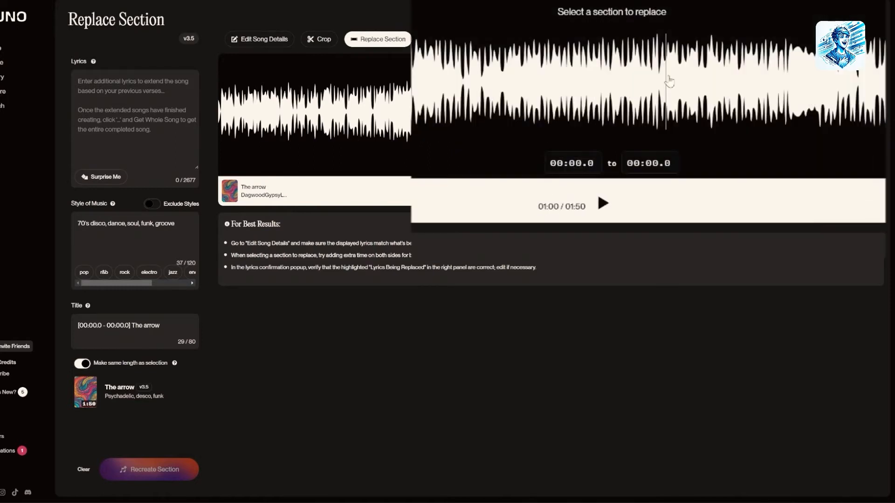
{"action": "left_click", "coordinate": [644, 117]}
Drag and adjust the waveform selection so the replaced section spans 01:06.6 to 01:16.0
{"action": "left_click_drag", "start_coordinate": [668, 82], "coordinate": [759, 97]}
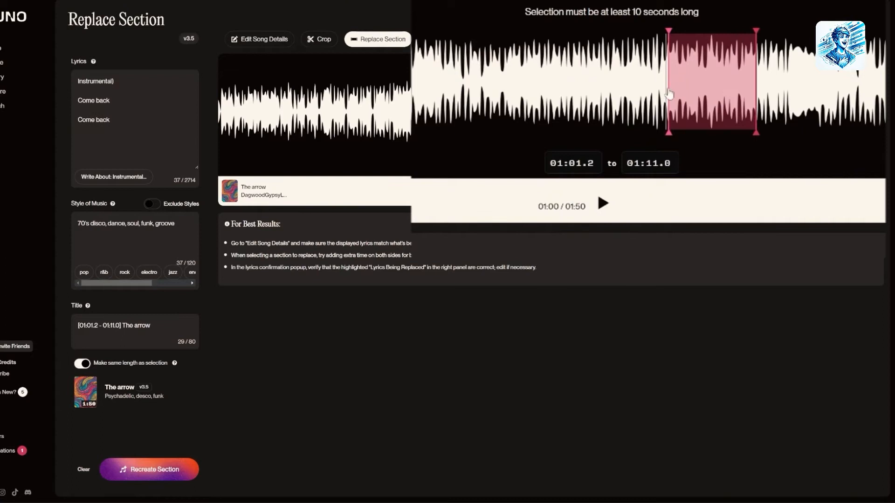
{"action": "left_click_drag", "start_coordinate": [669, 90], "coordinate": [709, 98]}
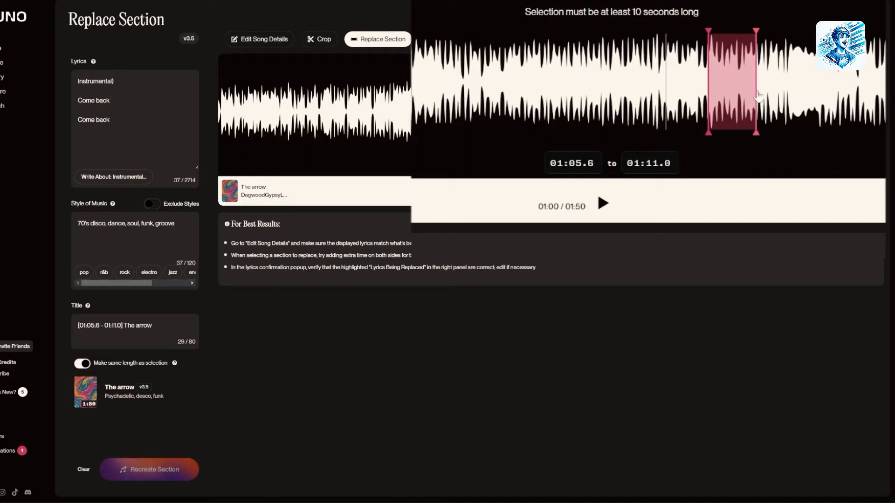
{"action": "left_click_drag", "start_coordinate": [757, 84], "coordinate": [805, 98]}
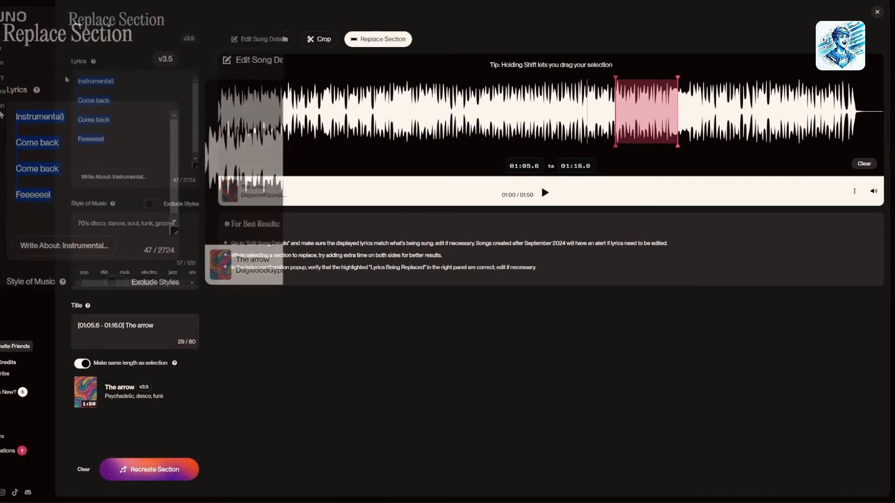
{"action": "left_click_drag", "start_coordinate": [108, 138], "coordinate": [75, 101]}
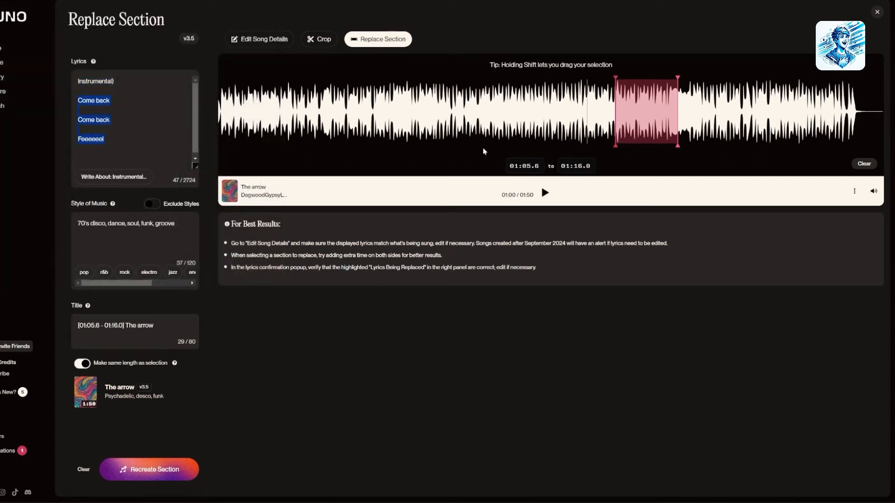
{"action": "left_click_drag", "start_coordinate": [614, 146], "coordinate": [622, 145]}
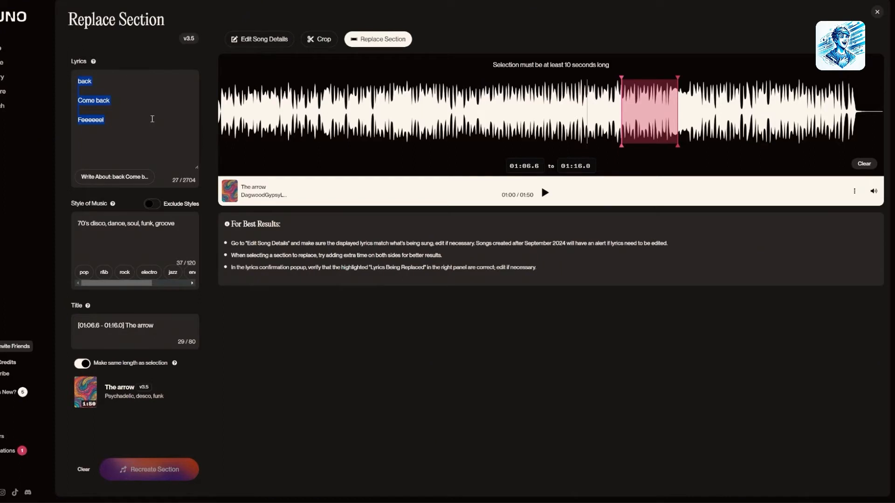
Clear the old section lyrics and draft trial lines such as Come Back, Love and Deep Love
{"action": "key", "text": "BackSpace"}
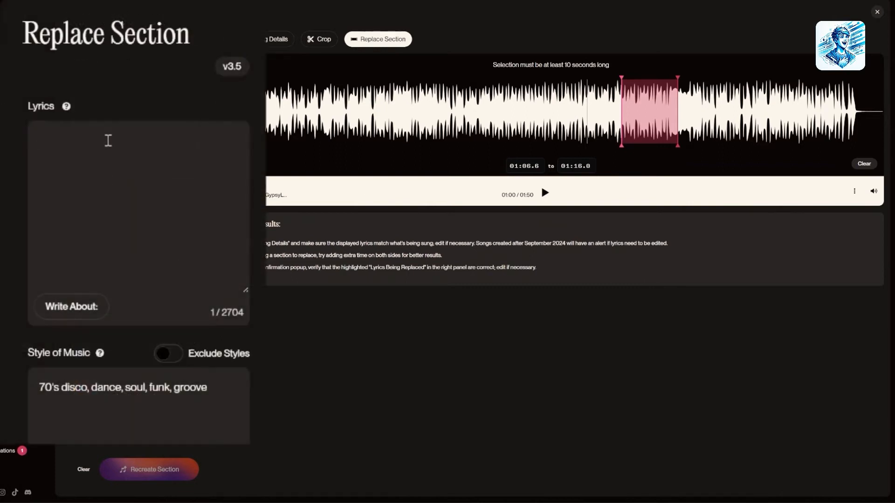
{"action": "type", "text": "Combac"}
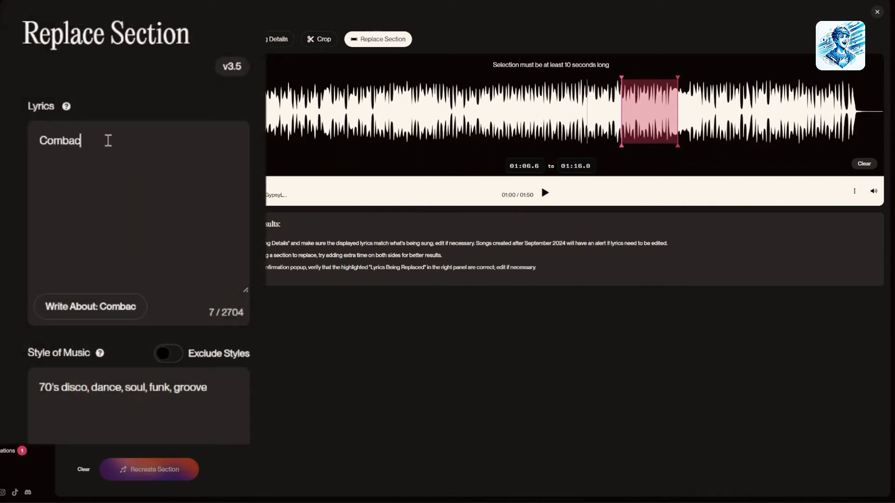
{"action": "key", "text": "BackSpace"}
{"action": "key", "text": "BackSpace"}
{"action": "key", "text": "BackSpace"}
{"action": "type", "text": "e Bac"}
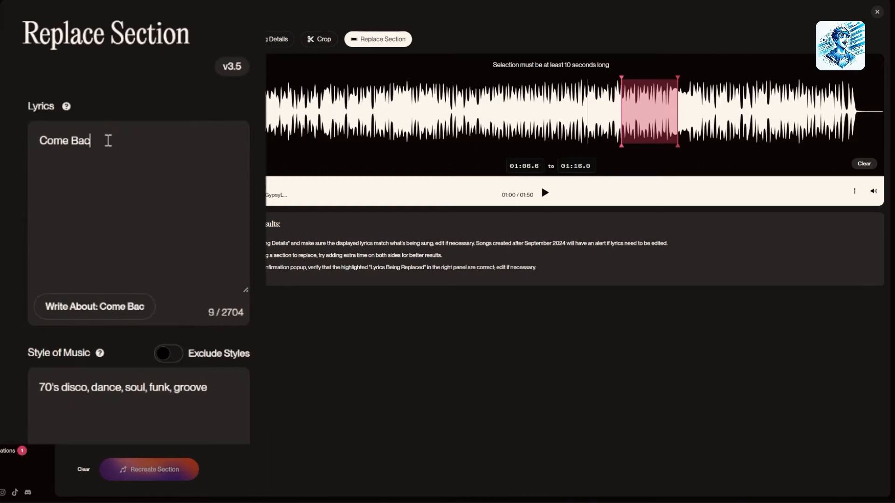
{"action": "type", "text": "k"}
{"action": "key", "text": "Return"}
{"action": "key", "text": "Return"}
{"action": "type", "text": "Love"}
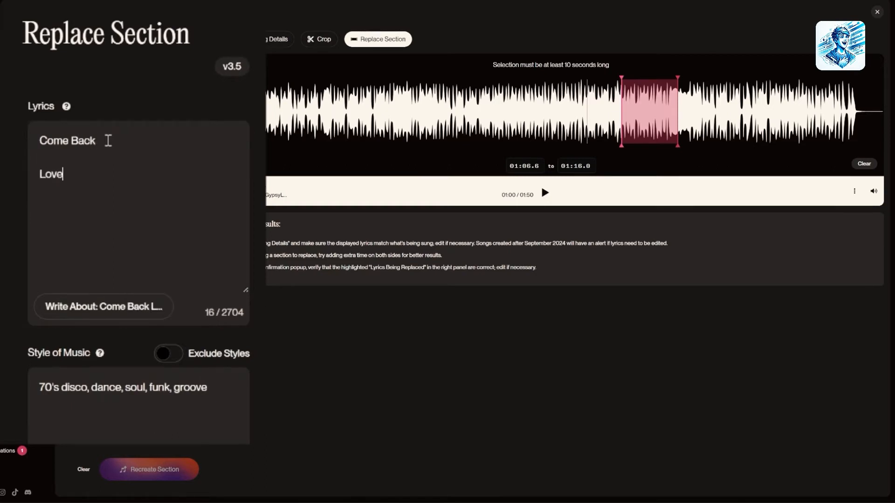
{"action": "key", "text": "Return"}
{"action": "key", "text": "Return"}
{"action": "type", "text": "Come Back"}
{"action": "key", "text": "Return"}
{"action": "key", "text": "Return"}
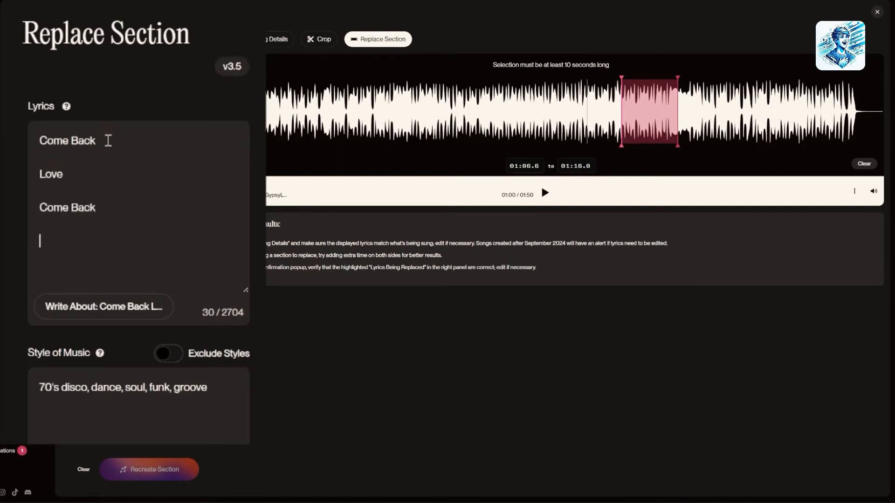
{"action": "type", "text": "Deep"}
{"action": "type", "text": " Love"}
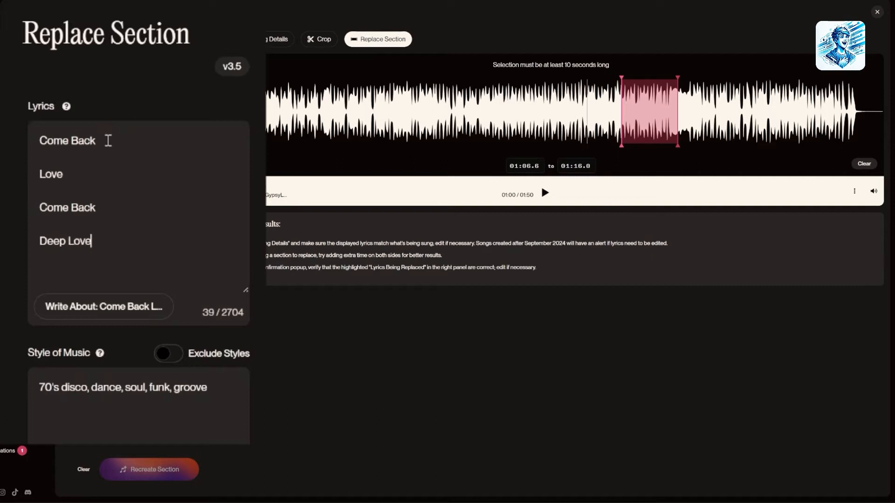
{"action": "key", "text": "Return"}
{"action": "key", "text": "Return"}
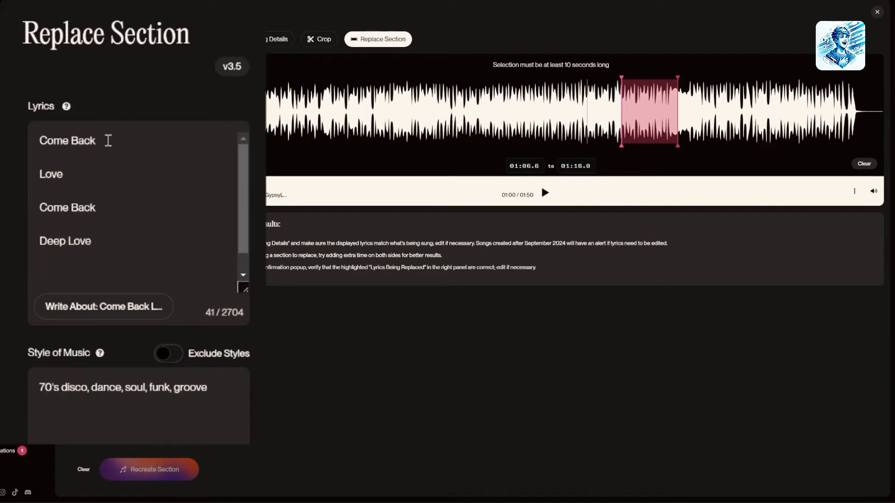
{"action": "type", "text": "Gro"}
{"action": "type", "text": "ovy"}
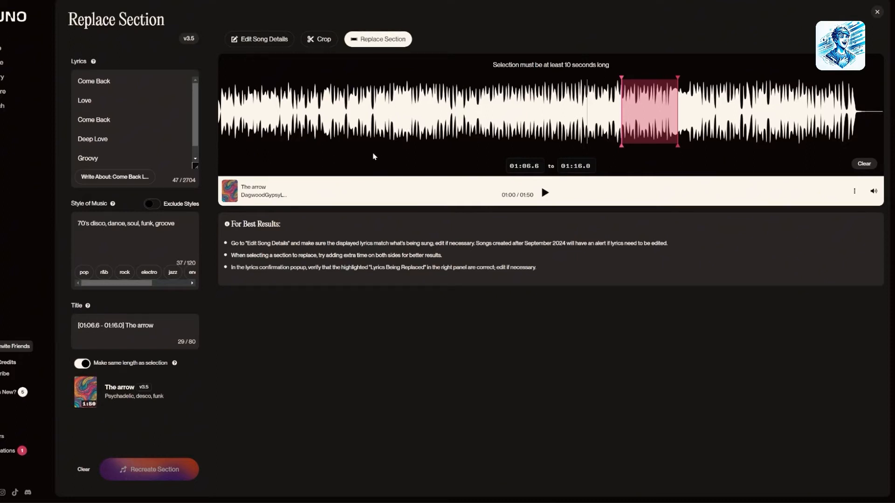
Let the section lyrics reload to back, Come back, Feeeeeel and focus the lyrics box
{"action": "left_click", "coordinate": [855, 193]}
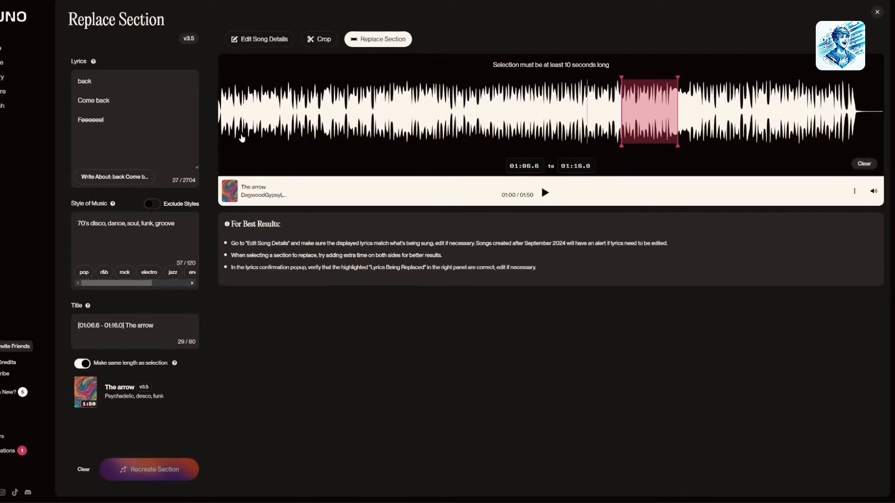
{"action": "left_click", "coordinate": [116, 120]}
Paste the new It's soooo deep verse over the lyrics and extend the section end to 01:16.6
{"action": "key", "text": "ctrl+a"}
{"action": "key", "text": "ctrl+v"}
{"action": "scroll", "coordinate": [133, 140], "scroll_direction": "down", "scroll_amount": 2}
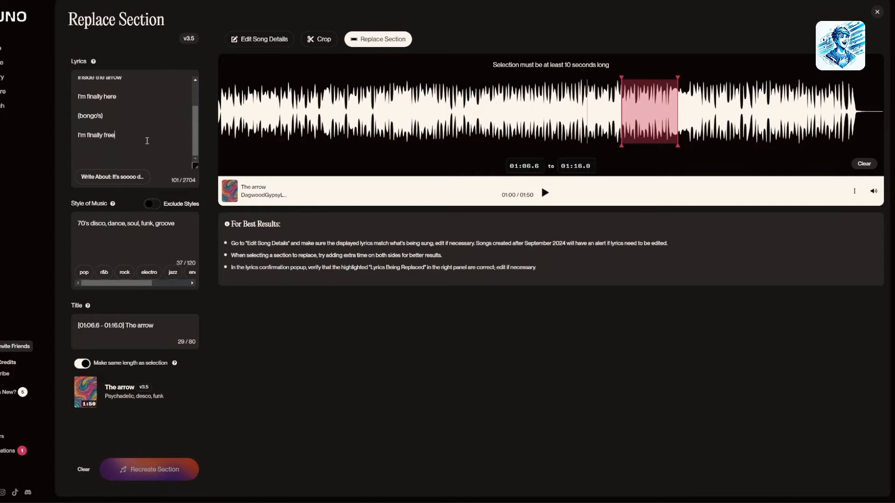
{"action": "scroll", "coordinate": [140, 140], "scroll_direction": "up", "scroll_amount": 1}
{"action": "scroll", "coordinate": [146, 141], "scroll_direction": "down", "scroll_amount": 1}
{"action": "scroll", "coordinate": [147, 142], "scroll_direction": "up", "scroll_amount": 1}
{"action": "scroll", "coordinate": [146, 142], "scroll_direction": "up", "scroll_amount": 1}
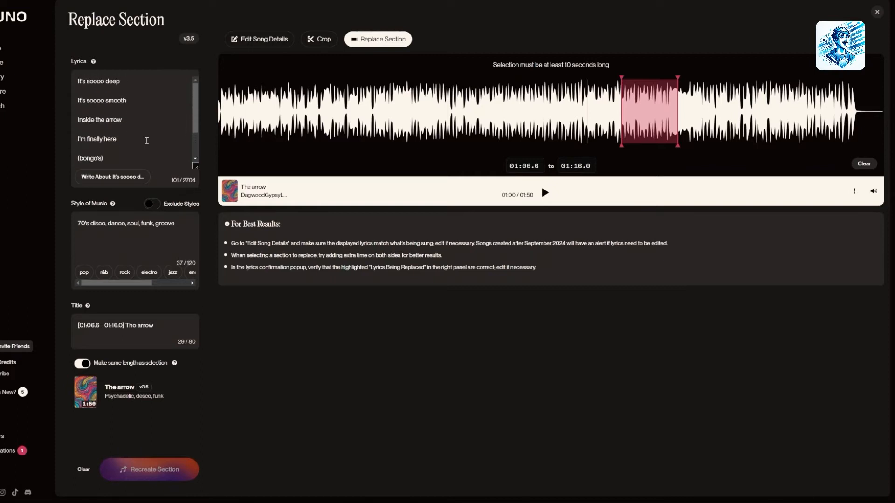
{"action": "scroll", "coordinate": [147, 142], "scroll_direction": "down", "scroll_amount": 1}
{"action": "scroll", "coordinate": [146, 141], "scroll_direction": "up", "scroll_amount": 2}
{"action": "scroll", "coordinate": [126, 158], "scroll_direction": "down", "scroll_amount": 2}
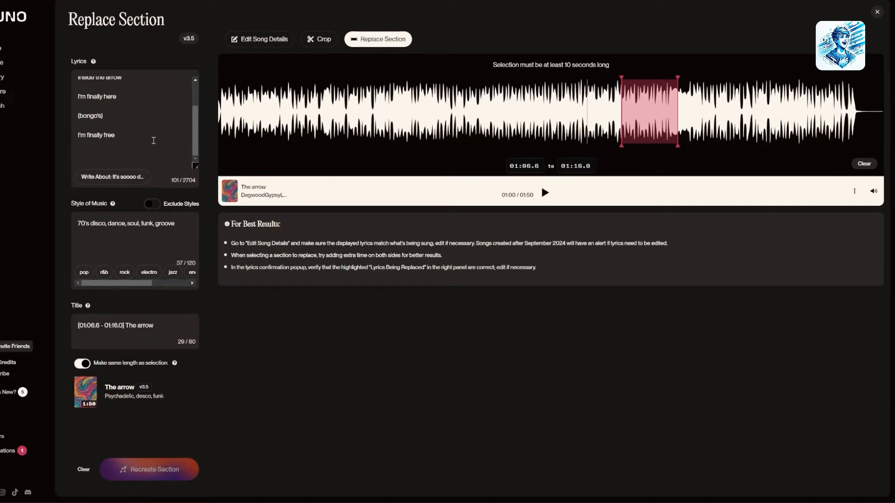
{"action": "scroll", "coordinate": [134, 133], "scroll_direction": "up", "scroll_amount": 3}
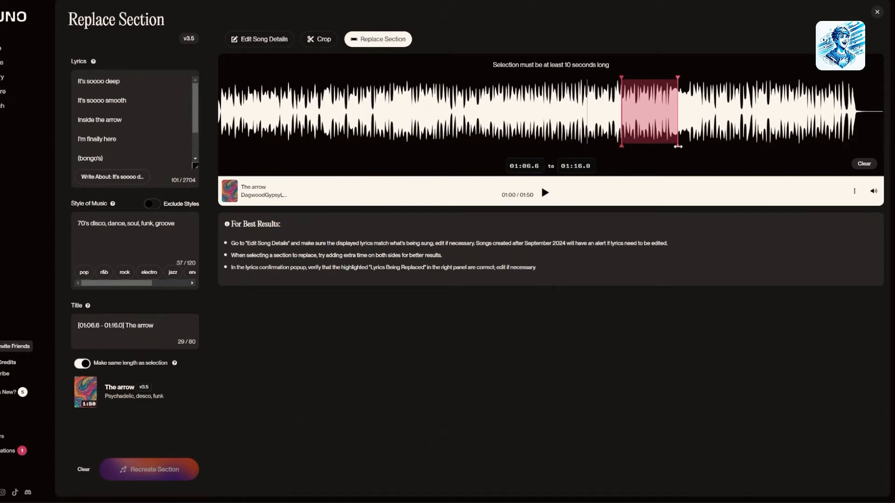
{"action": "left_click_drag", "start_coordinate": [677, 146], "coordinate": [683, 149]}
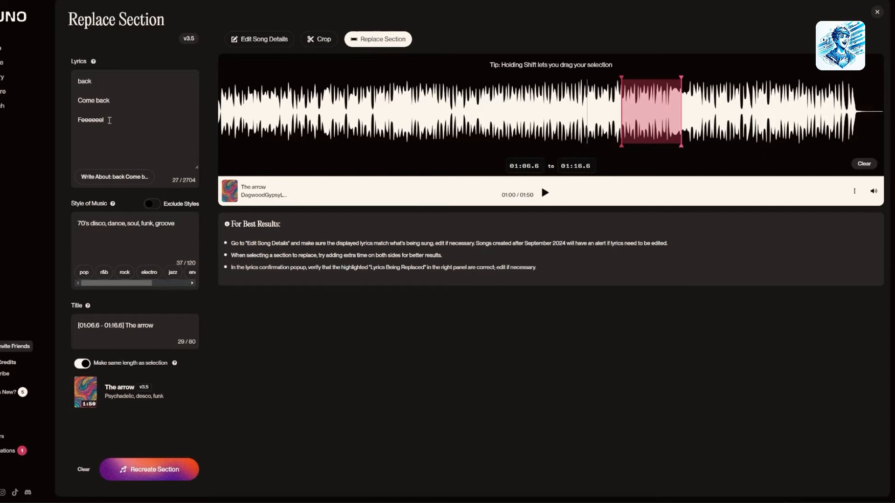
Select all lyric lines and paste the It's soooo deep verse over them
{"action": "triple_click", "coordinate": [99, 107]}
{"action": "key", "text": "ctrl+v"}
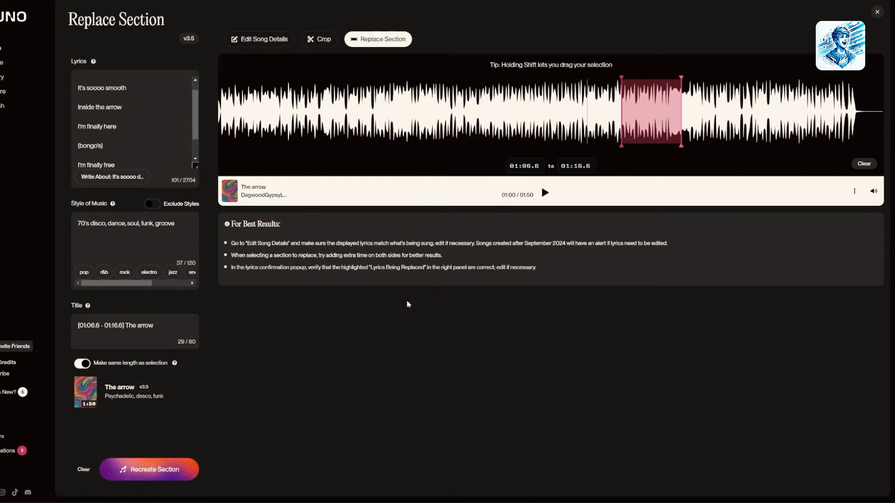
Recreate the 01:06.6–01:16.6 section and confirm replacing the old lines with the new verse
{"action": "left_click", "coordinate": [154, 469]}
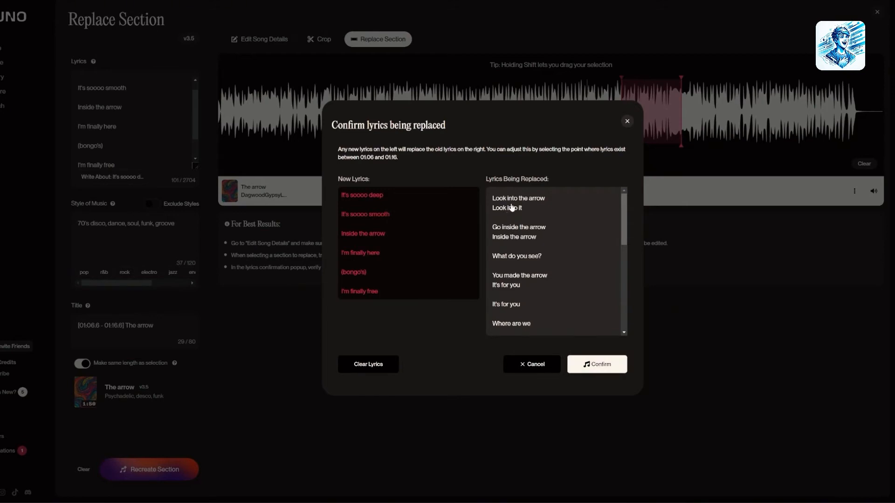
{"action": "scroll", "coordinate": [512, 287], "scroll_direction": "down", "scroll_amount": 3}
{"action": "scroll", "coordinate": [511, 273], "scroll_direction": "down", "scroll_amount": 3}
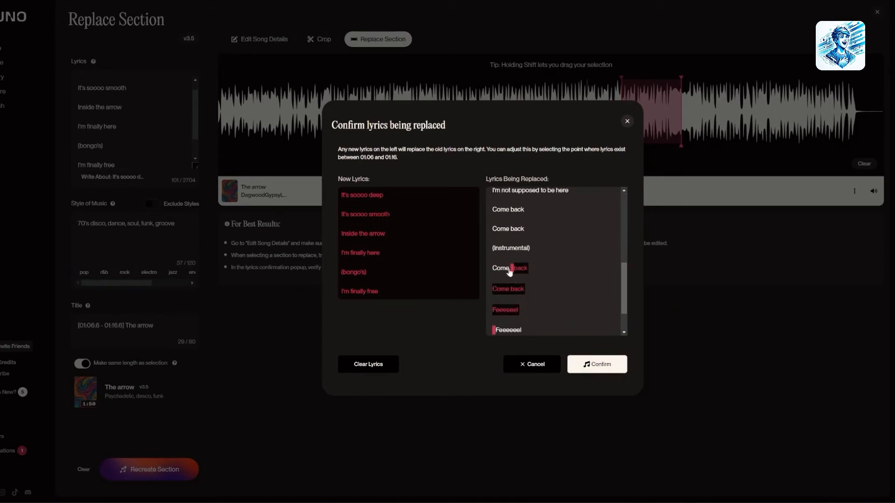
{"action": "scroll", "coordinate": [511, 273], "scroll_direction": "down", "scroll_amount": 1}
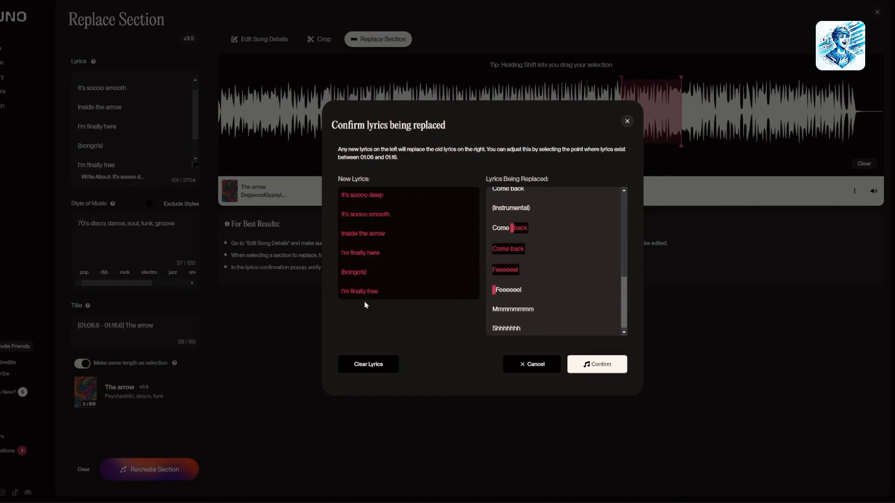
{"action": "left_click", "coordinate": [597, 364]}
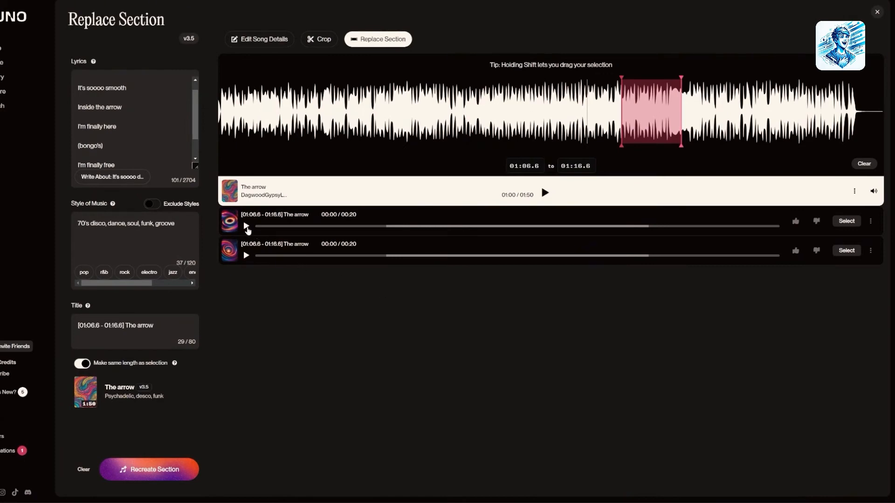
Play the first twenty-second preview take and stop it near the end
{"action": "left_click", "coordinate": [246, 228]}
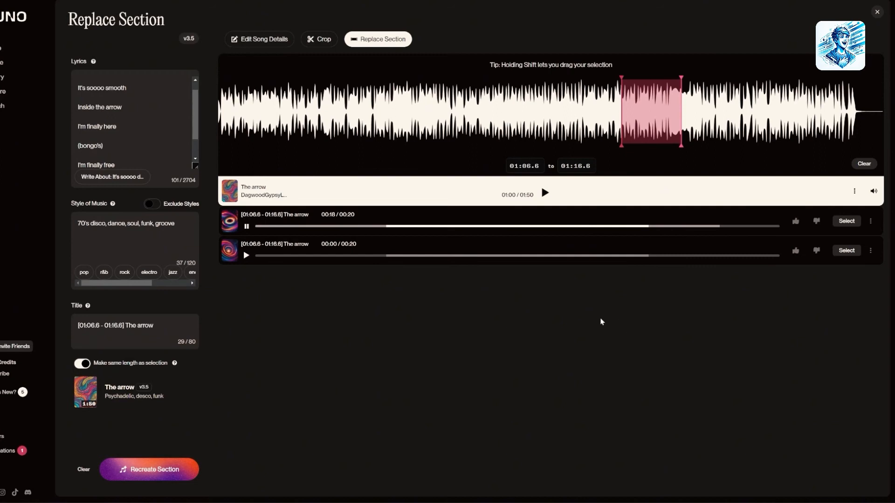
{"action": "left_click", "coordinate": [256, 226]}
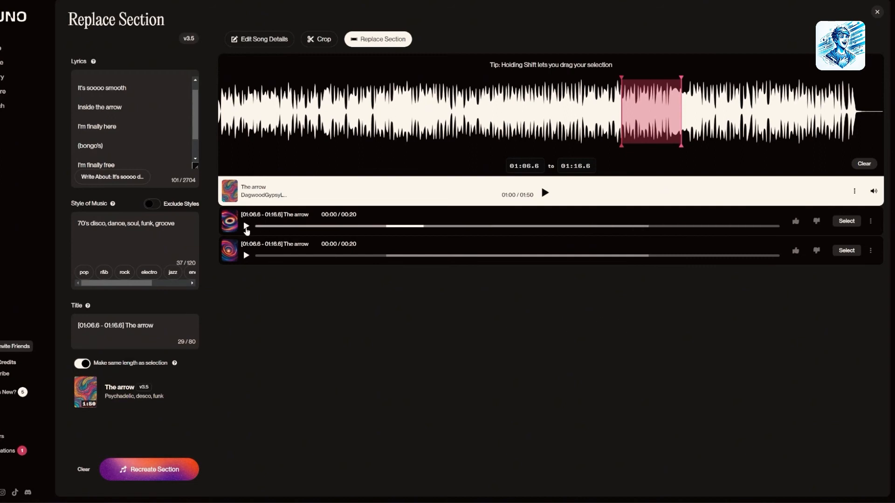